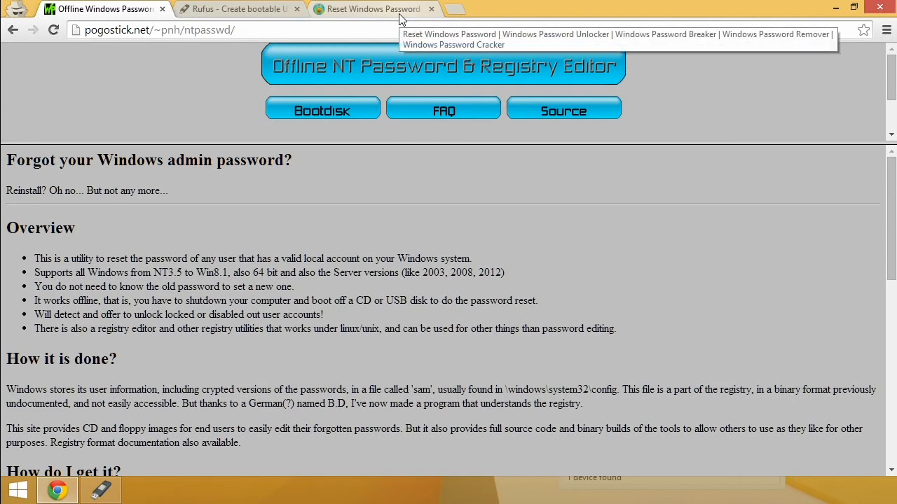
Review the How To Use tutorial for Windows Password Key Standard on lostwindowspassword.com and close that page
click(402, 9)
scroll(413, 281, down, 1)
scroll(413, 287, up, 1)
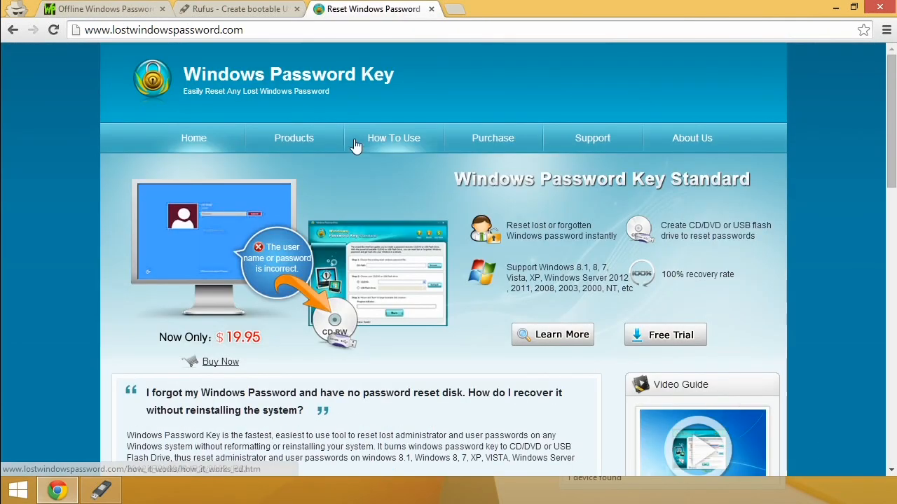
scroll(413, 291, down, 1)
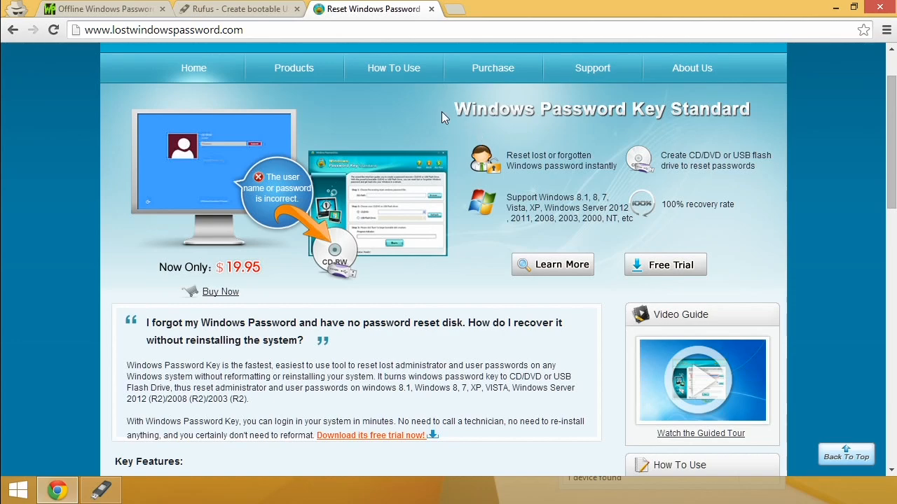
click(382, 63)
scroll(561, 273, down, 6)
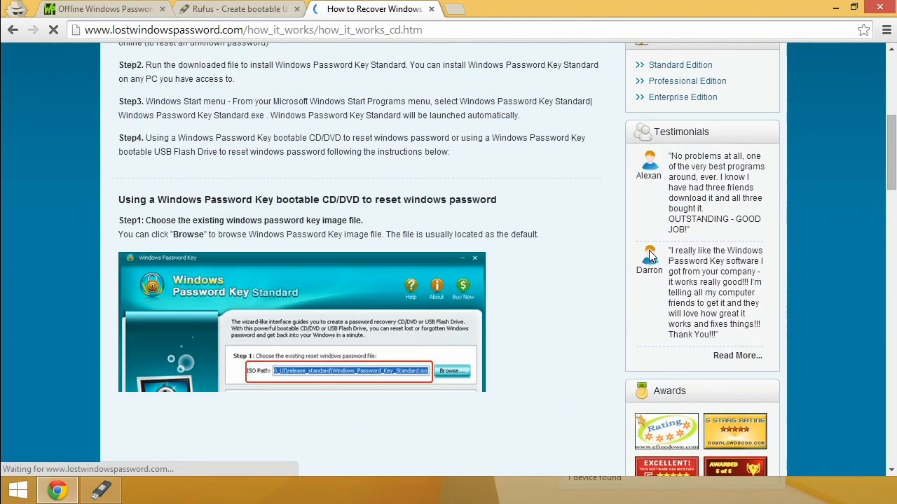
scroll(560, 280, down, 3)
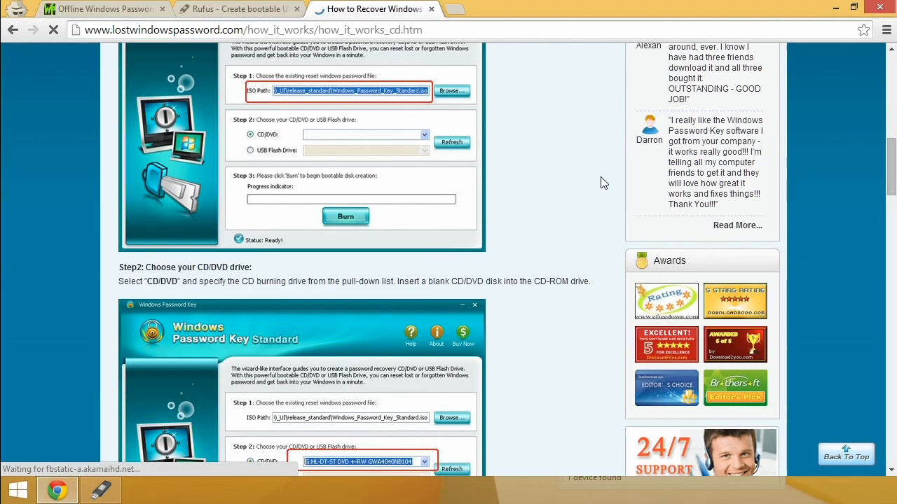
scroll(561, 196, down, 4)
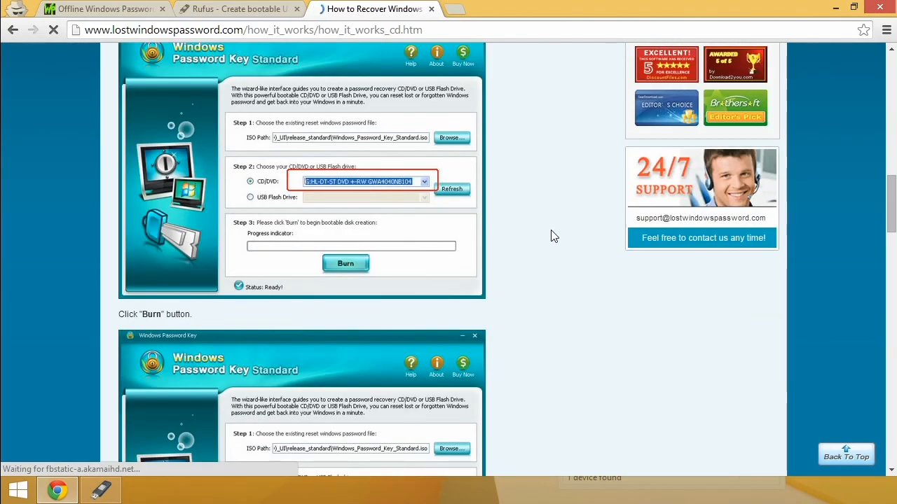
scroll(645, 256, down, 4)
key(Home)
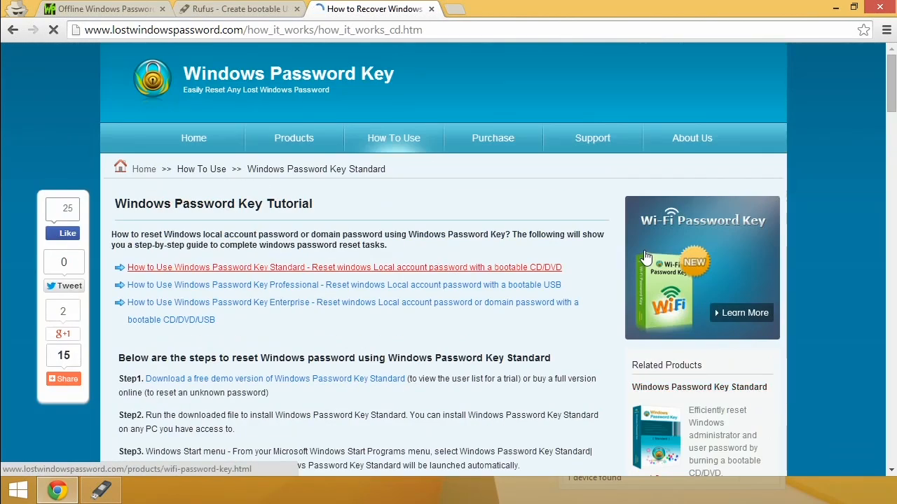
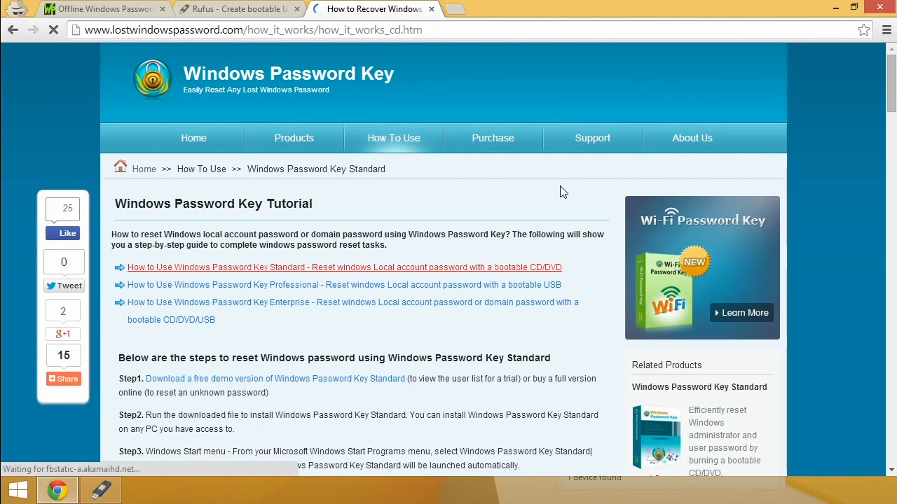
click(432, 8)
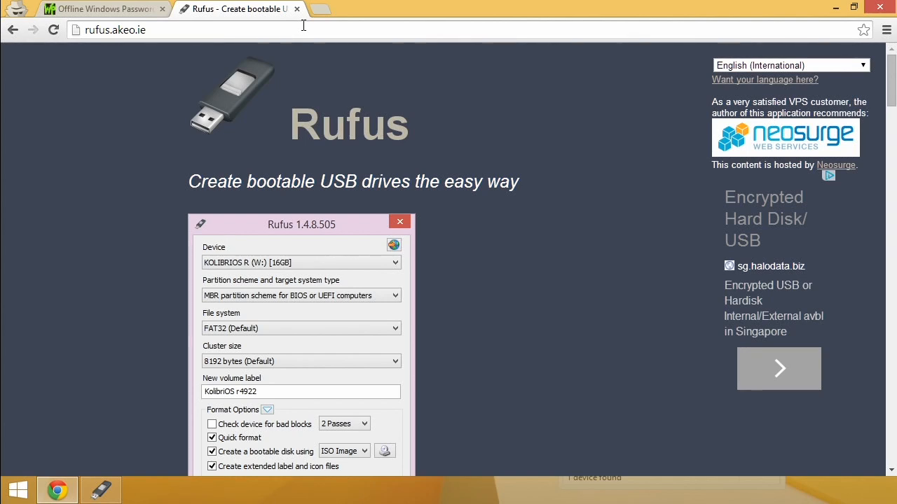
Open the password reset CD/USB bootdisk page of the Offline NT Password & Registry Editor site and find the cd140201.zip download
click(146, 7)
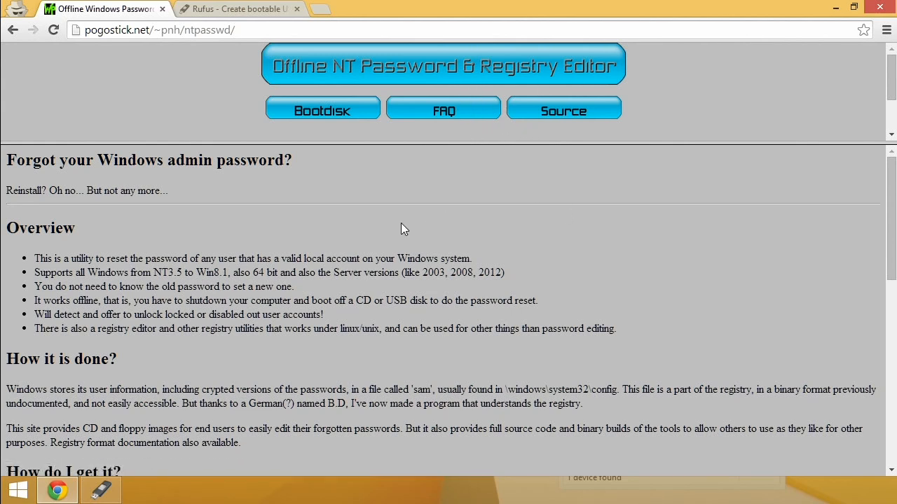
scroll(289, 245, down, 4)
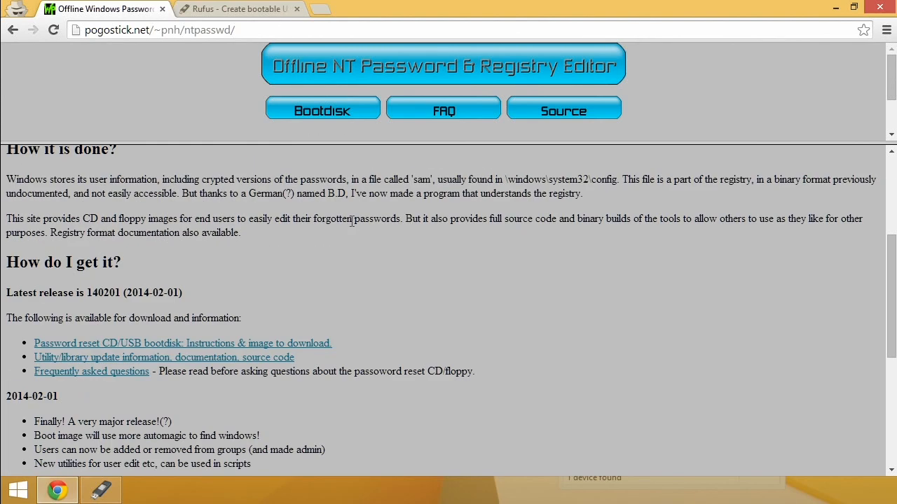
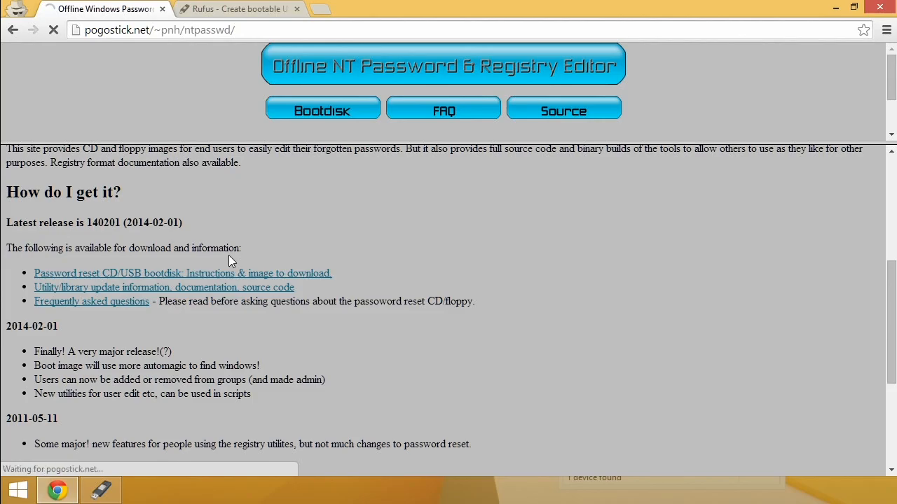
scroll(272, 235, down, 5)
scroll(272, 233, down, 15)
scroll(272, 233, up, 10)
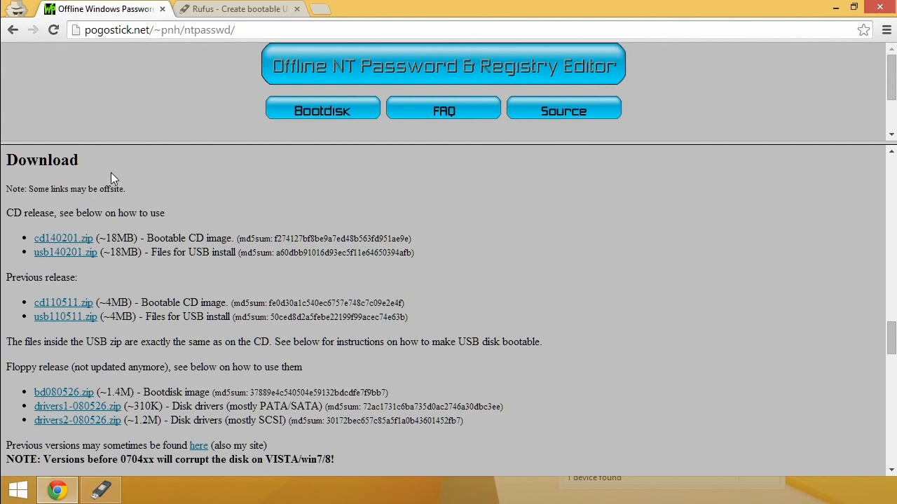
drag(15, 154, 221, 177)
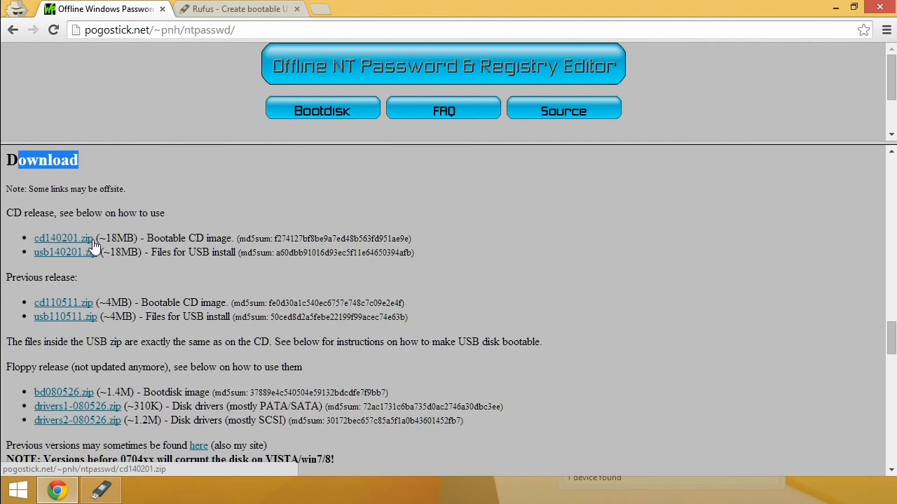
click(203, 213)
Look through the Rufus website for the Rufus 1.4.8 download link
click(249, 9)
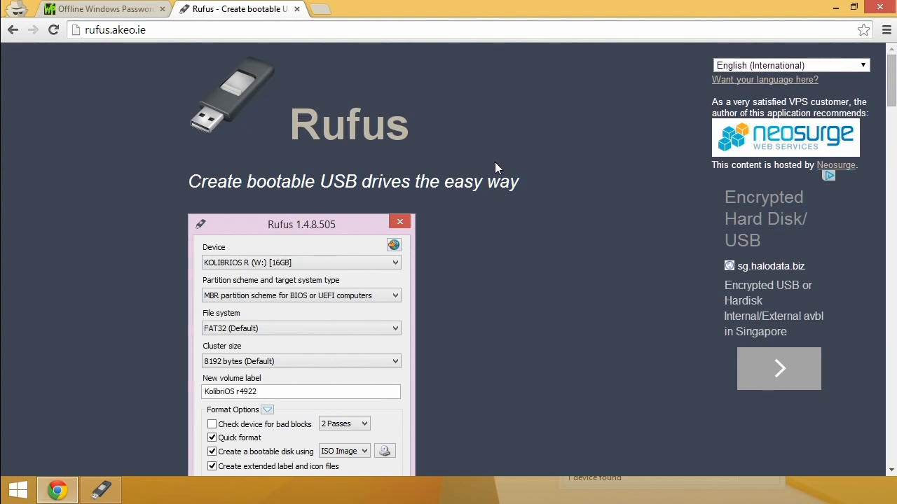
drag(277, 184, 315, 183)
click(427, 173)
scroll(426, 172, down, 3)
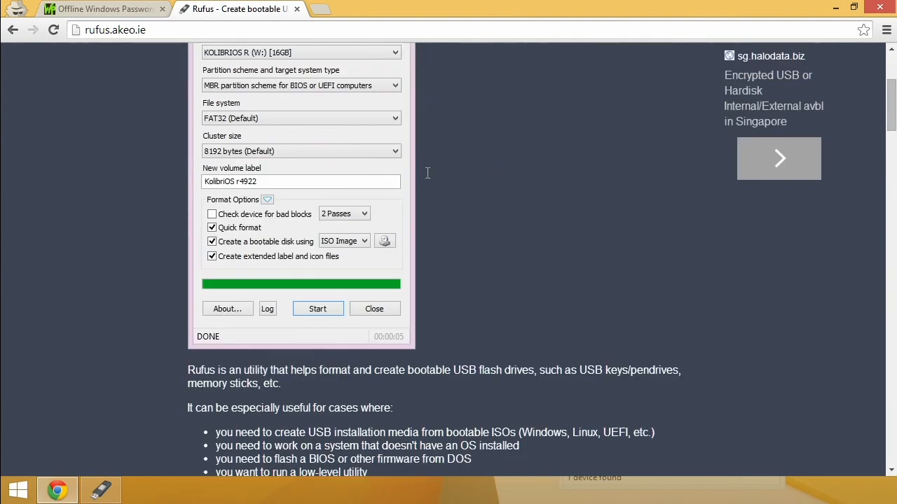
scroll(434, 168, down, 3)
scroll(439, 156, down, 5)
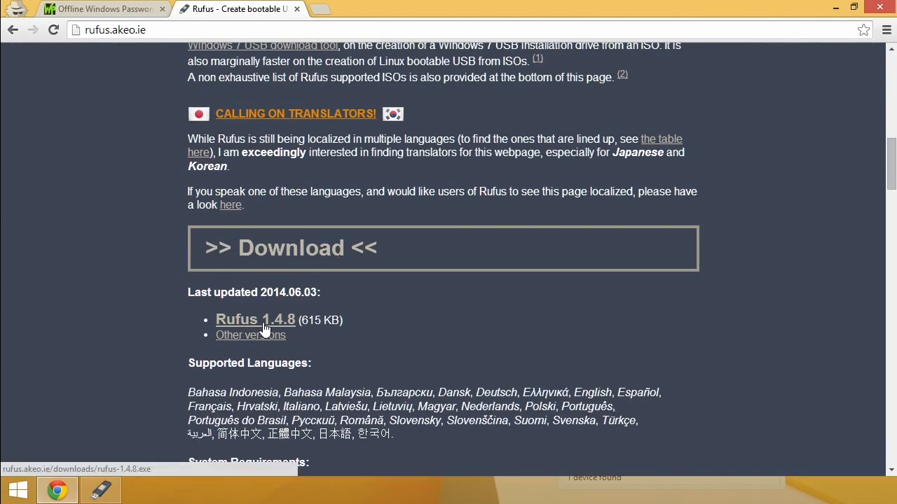
scroll(157, 419, up, 6)
Switch to the Rufus application and select the 2 GB USB drive chntpw 140201 (I:) as the device
click(101, 491)
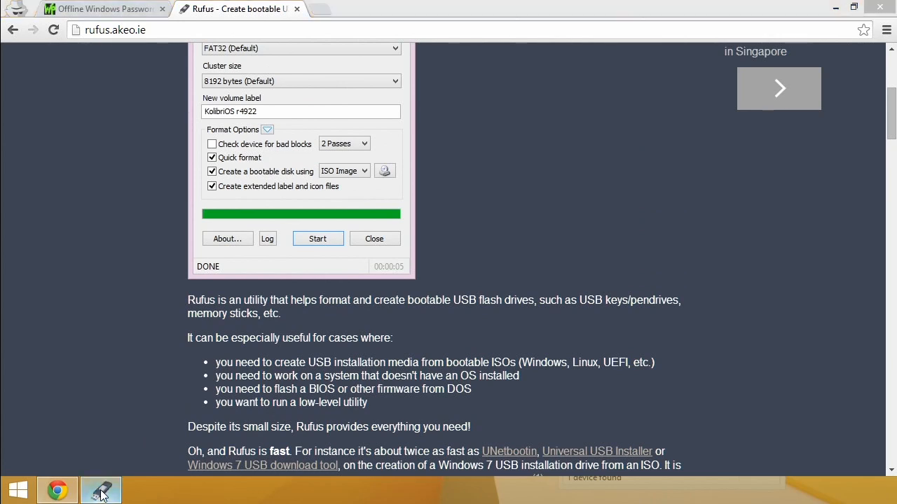
drag(707, 152, 533, 99)
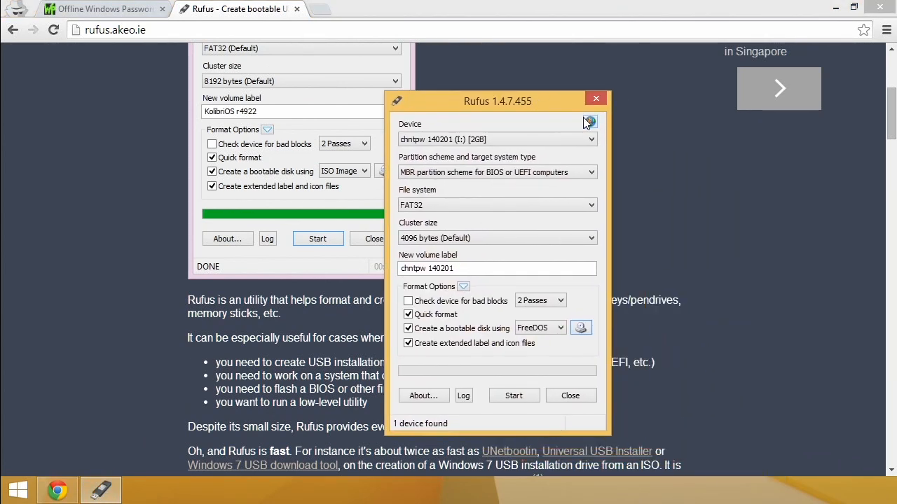
click(536, 140)
click(519, 150)
Set the bootable disk type to ISO Image and load cd140201.iso from the cd140201 downloads folder
click(543, 331)
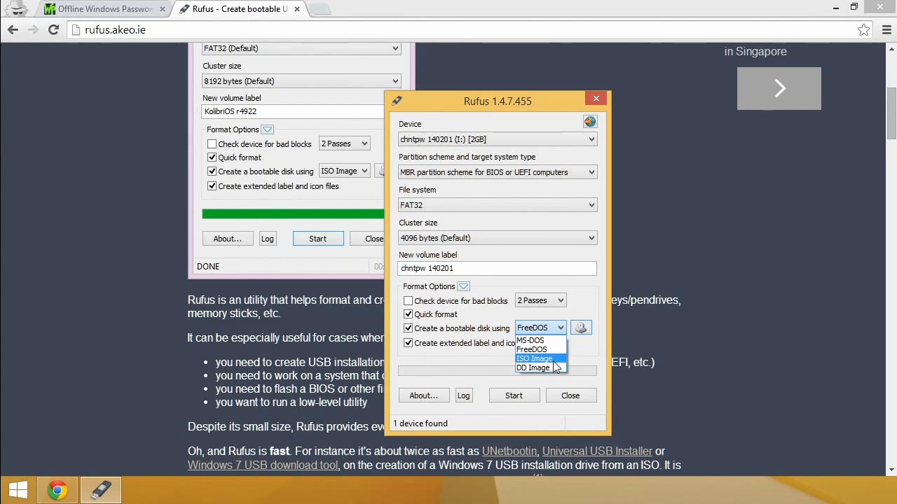
click(553, 360)
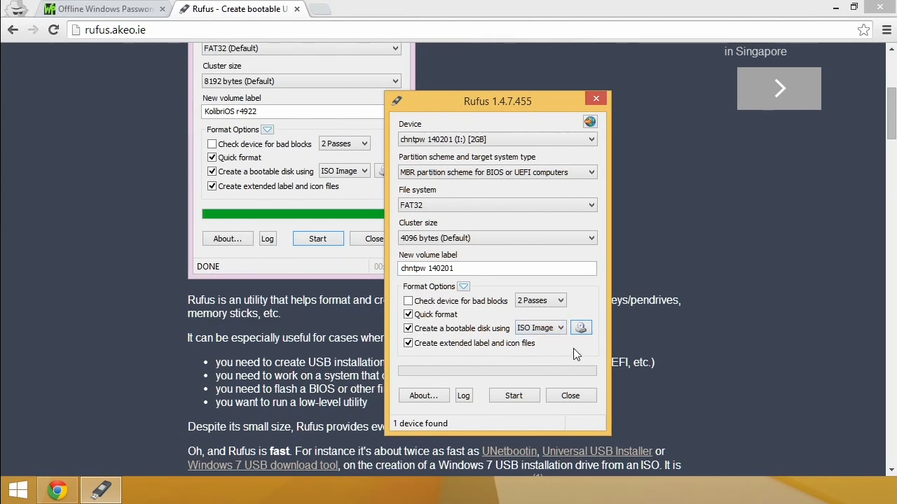
click(581, 328)
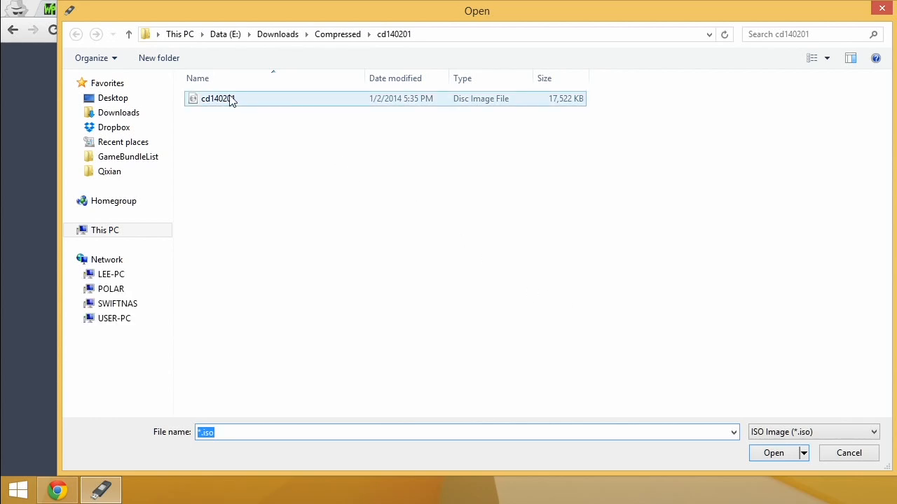
click(240, 120)
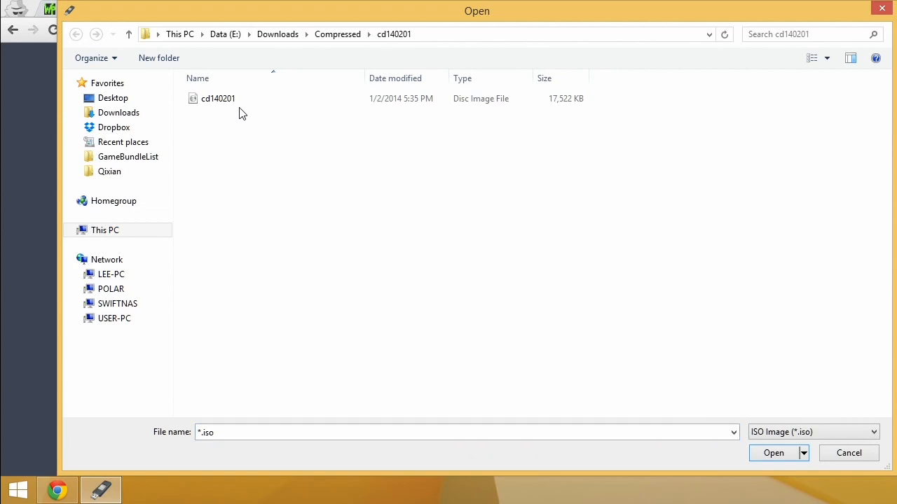
click(239, 104)
double_click(240, 105)
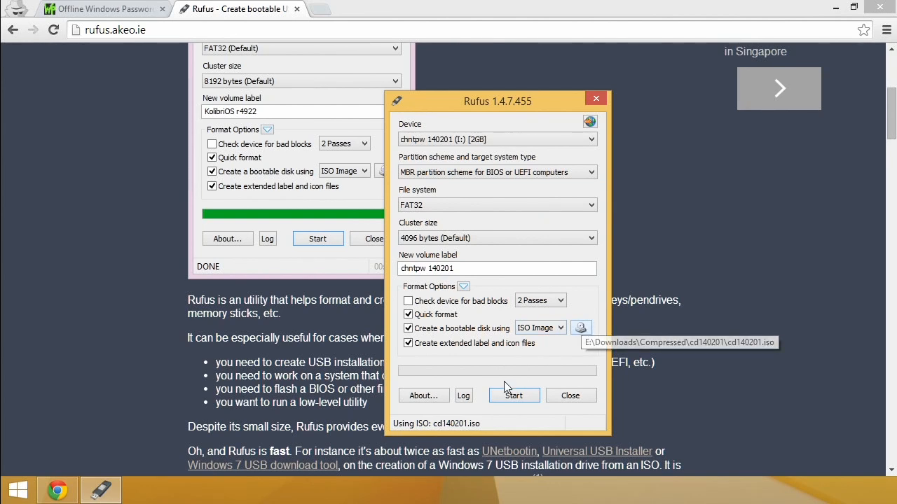
Start writing the ISO to the USB drive and accept erasing all data on it
click(519, 397)
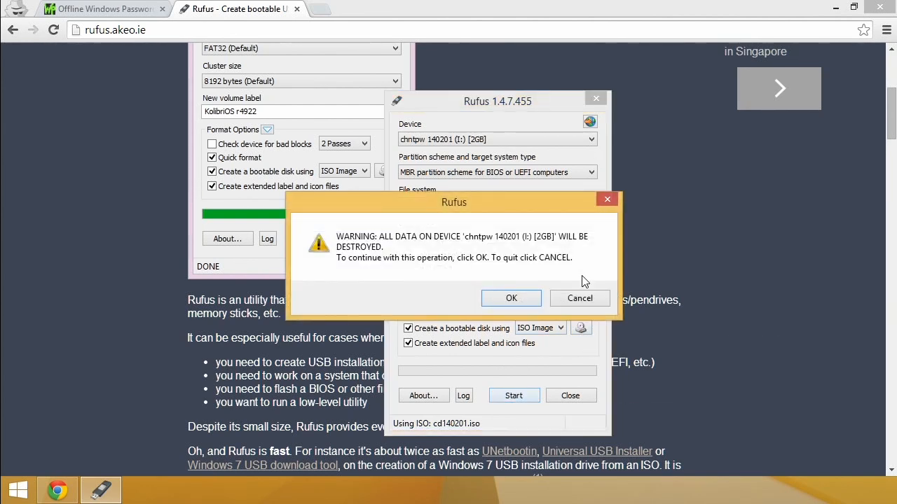
click(515, 299)
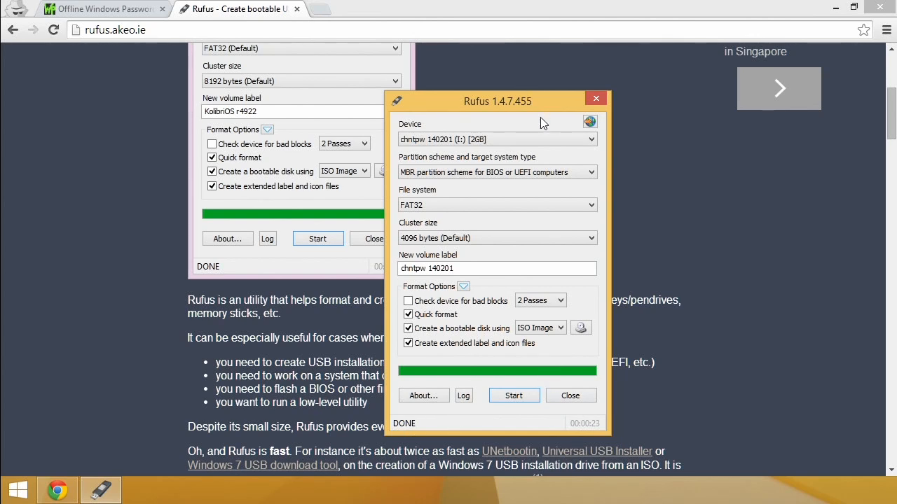
mouse_move(466, 182)
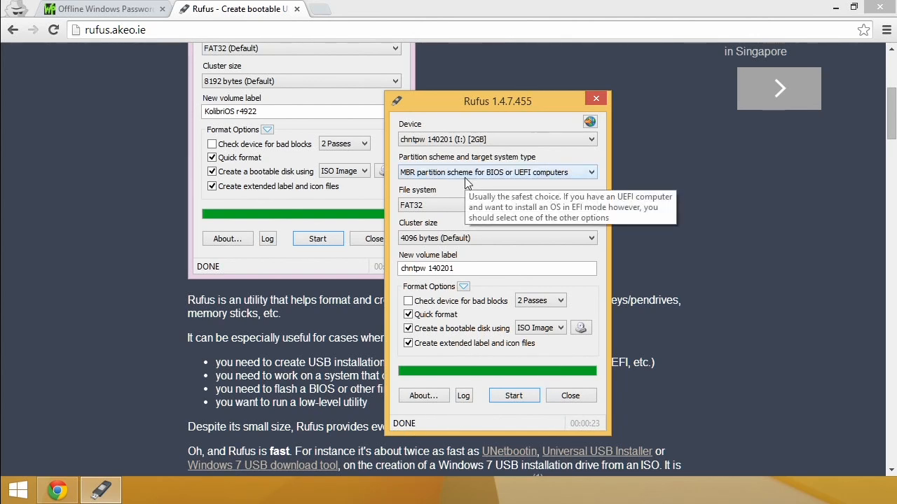